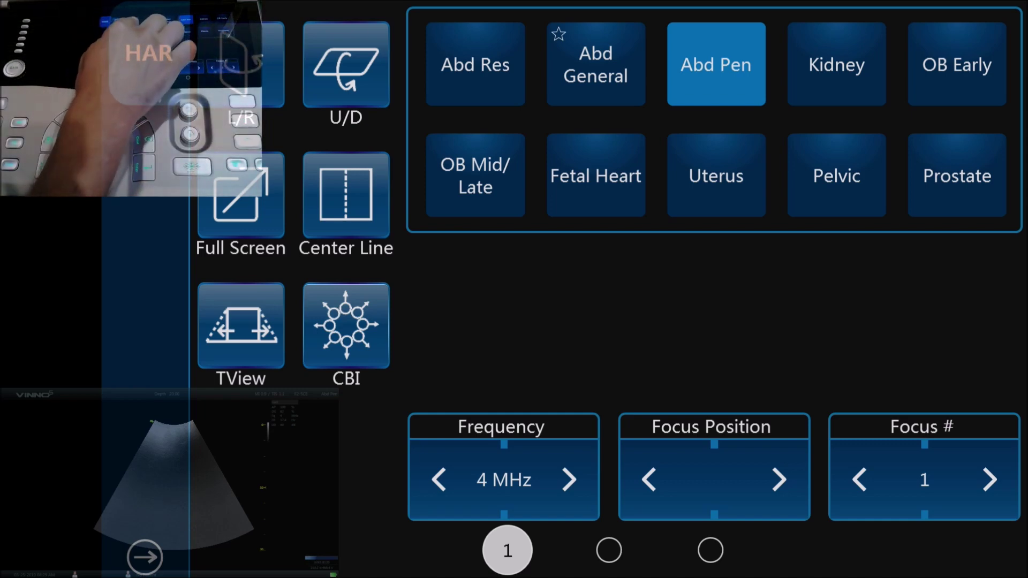
Show the ultrasound image full screen and turn on the TView trapezoidal view.
{"action": "left_click", "coordinate": [241, 195]}
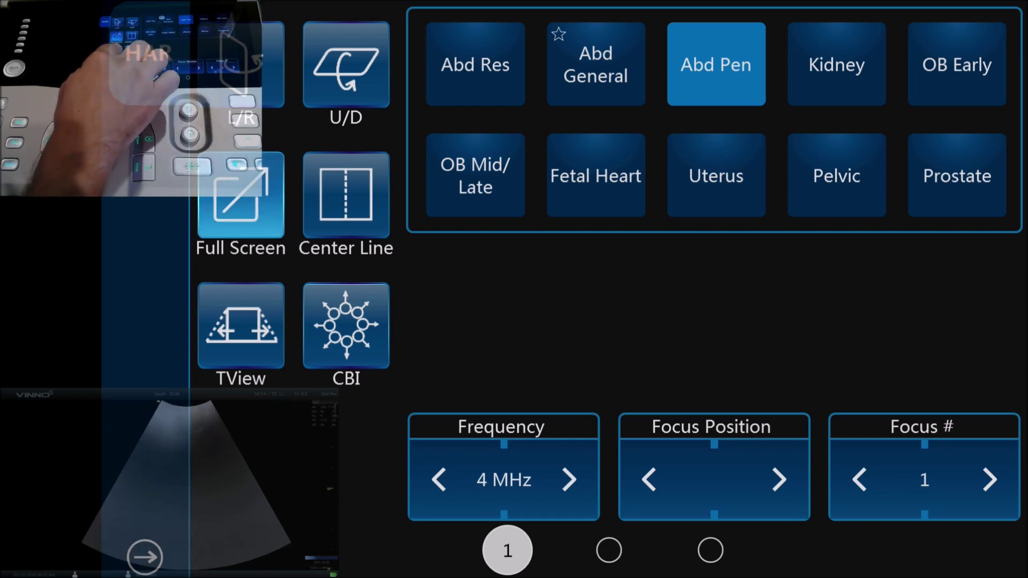
{"action": "left_click", "coordinate": [242, 326]}
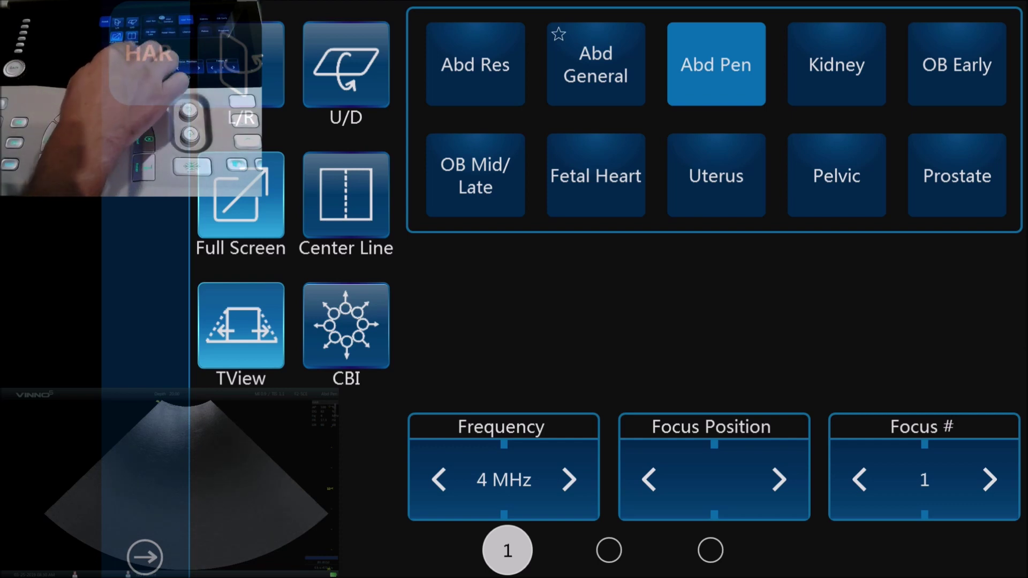
{"action": "left_click", "coordinate": [346, 325]}
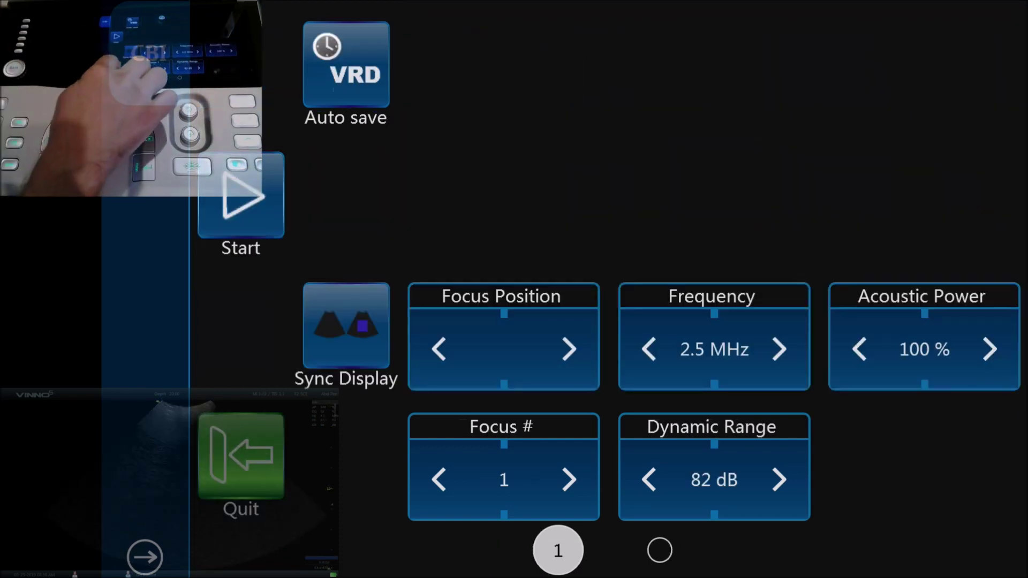
Quit the CBI compound imaging page and return to the presets.
{"action": "left_click", "coordinate": [241, 455]}
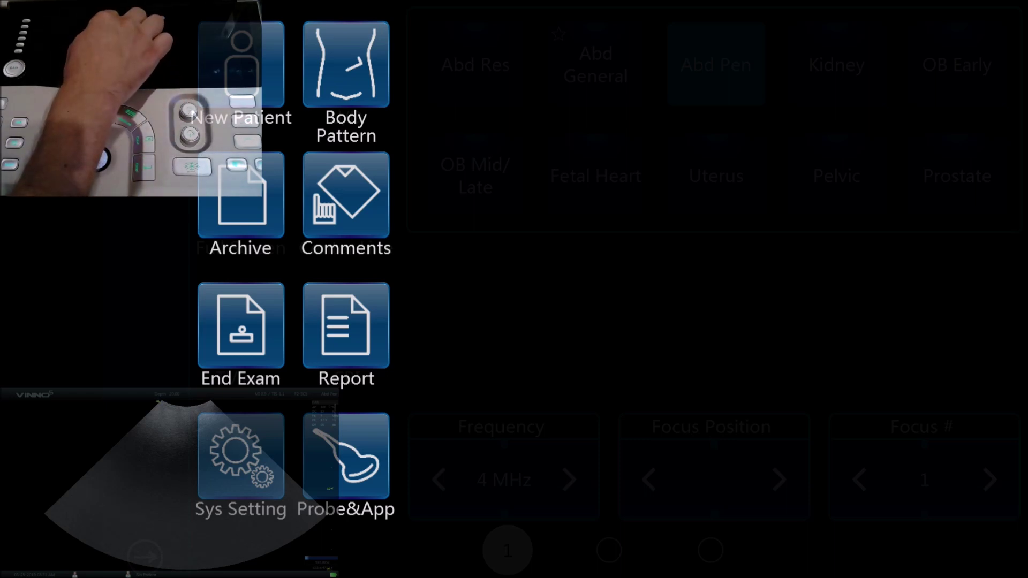
Choose New Patient to get a blank form with an auto-generated ID.
{"action": "left_click", "coordinate": [241, 65]}
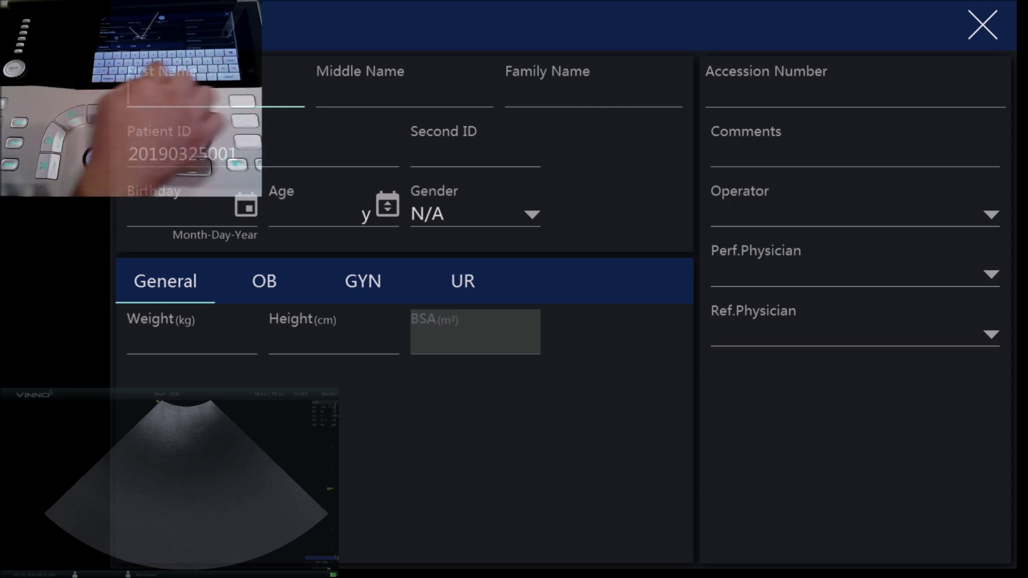
{"action": "type", "text": "n"}
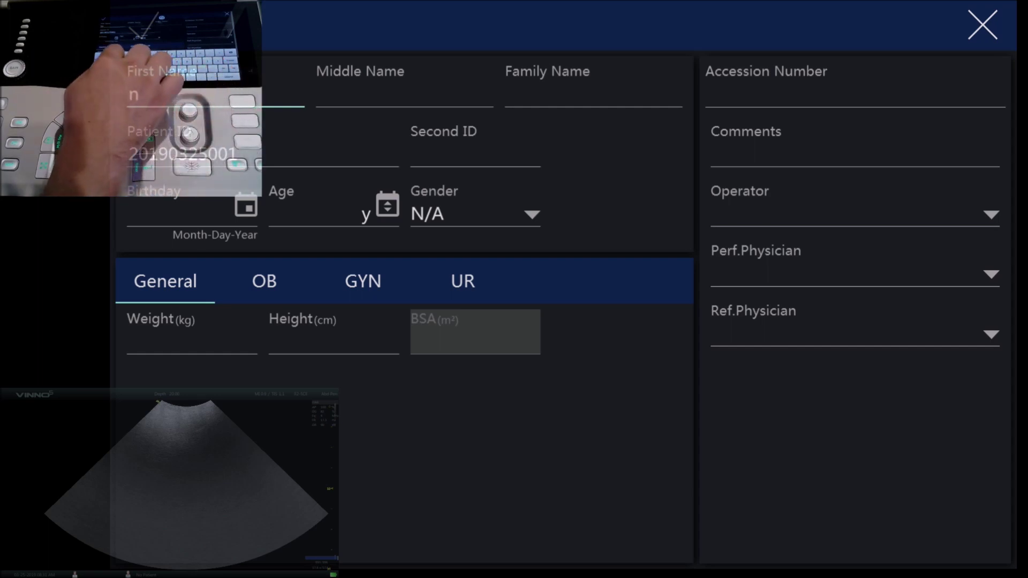
{"action": "type", "text": "ew"}
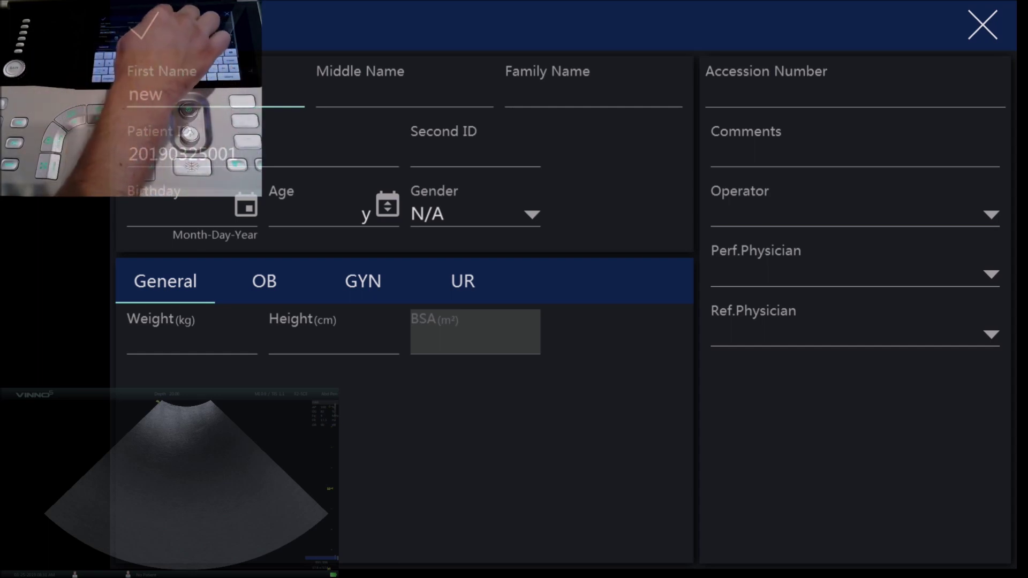
Fill First Name with 'new' and Family Name with 'patient'.
{"action": "left_click", "coordinate": [590, 93]}
{"action": "type", "text": "p"}
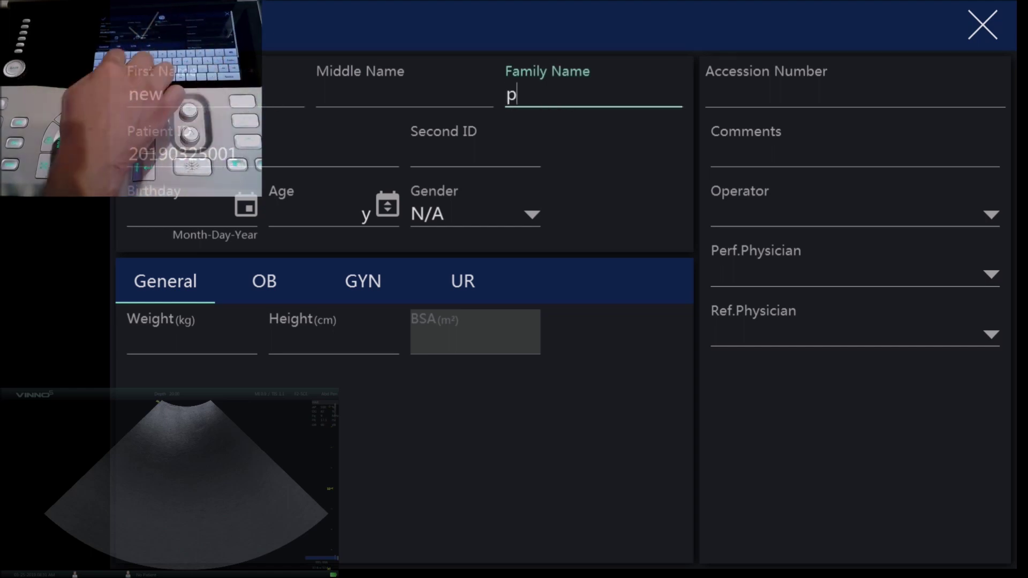
{"action": "type", "text": "ati"}
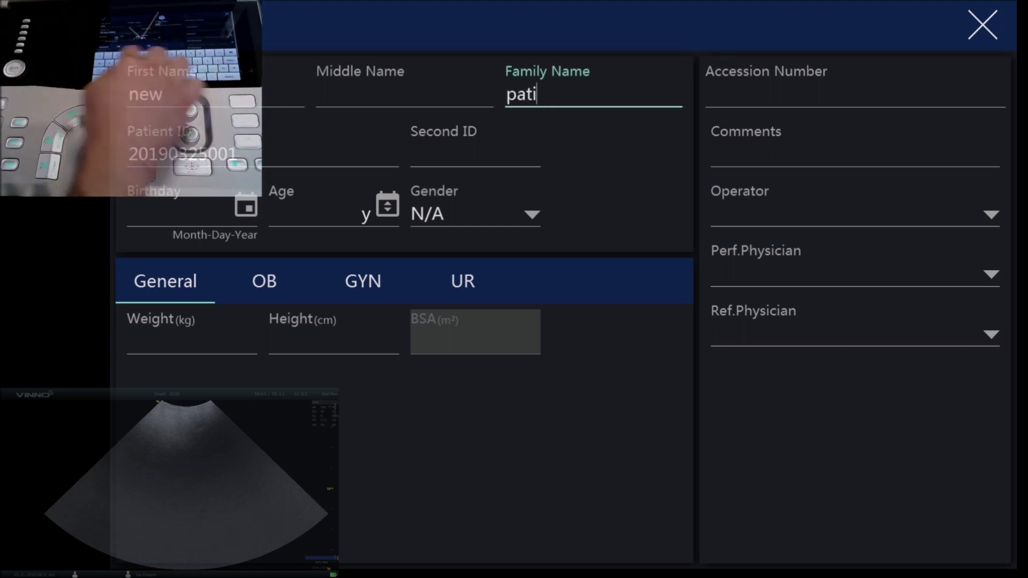
{"action": "type", "text": "ent"}
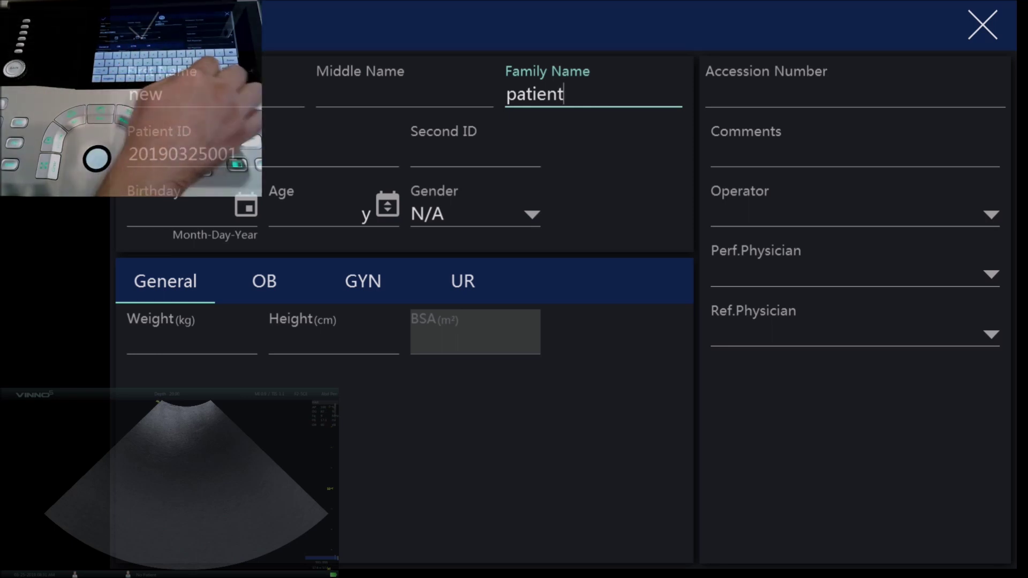
{"action": "key", "text": "Return"}
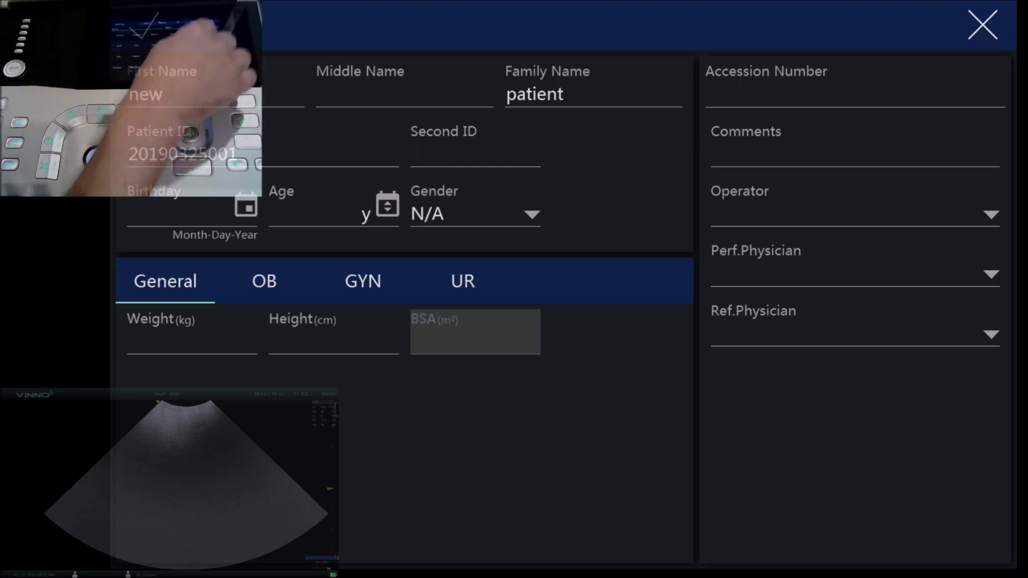
Enter birthday 03-25-2019, confirm it, and show the OB section.
{"action": "key", "text": "Tab"}
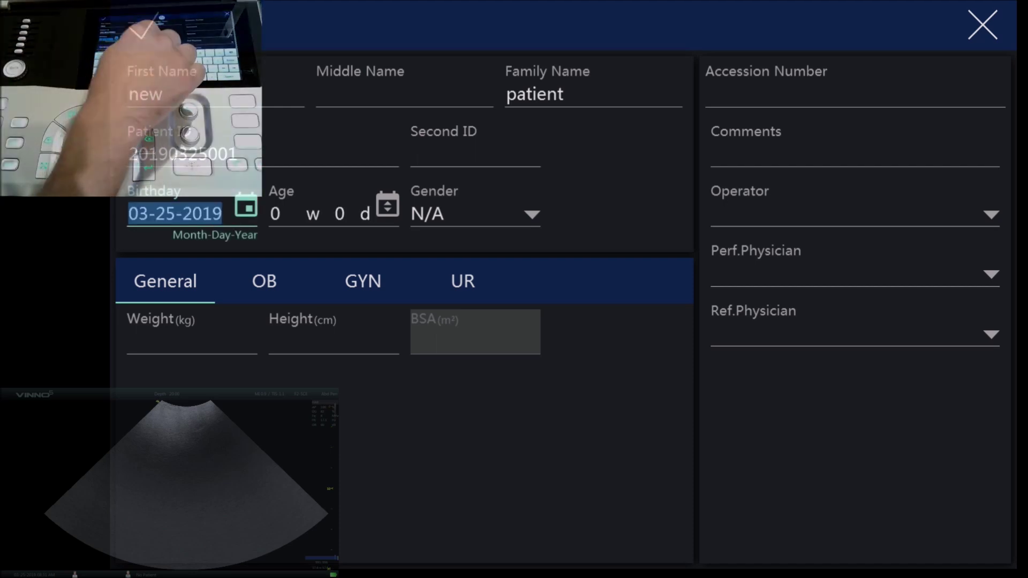
{"action": "key", "text": "Tab"}
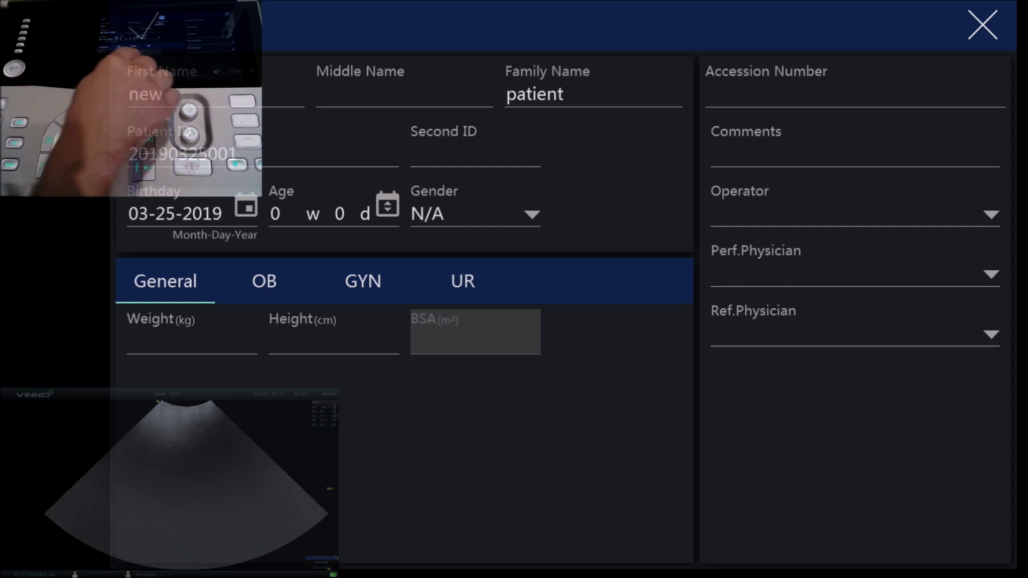
{"action": "key", "text": "Tab"}
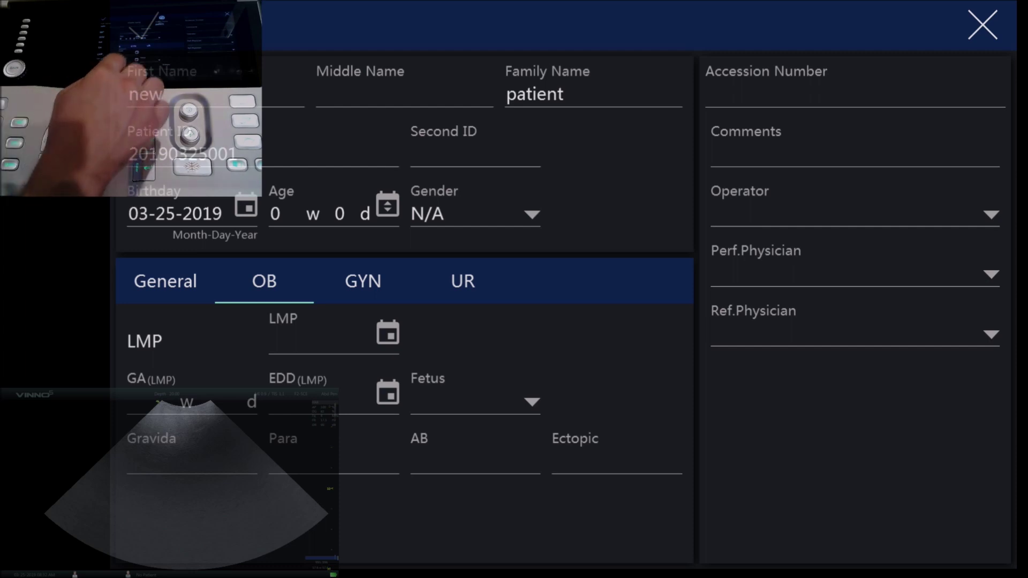
{"action": "key", "text": "Tab"}
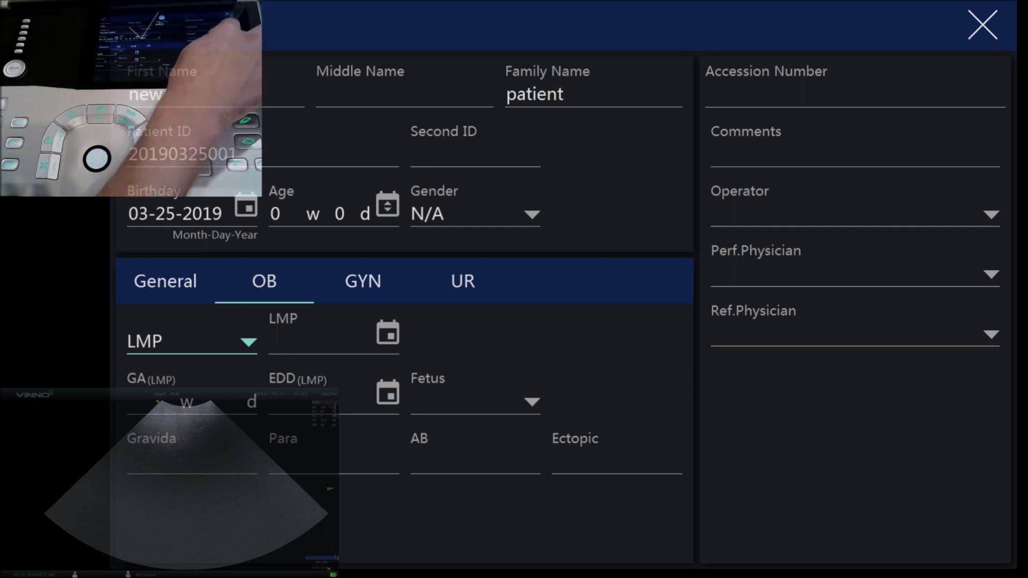
Skip the Operator field and confirm 'dr' as Perf.Physician.
{"action": "key", "text": "Tab"}
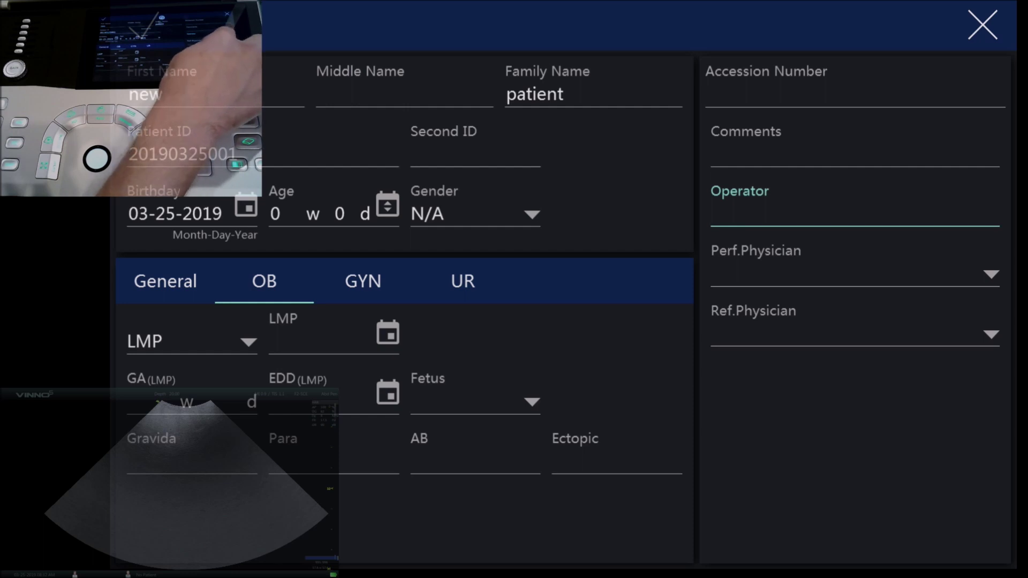
{"action": "key", "text": "Tab"}
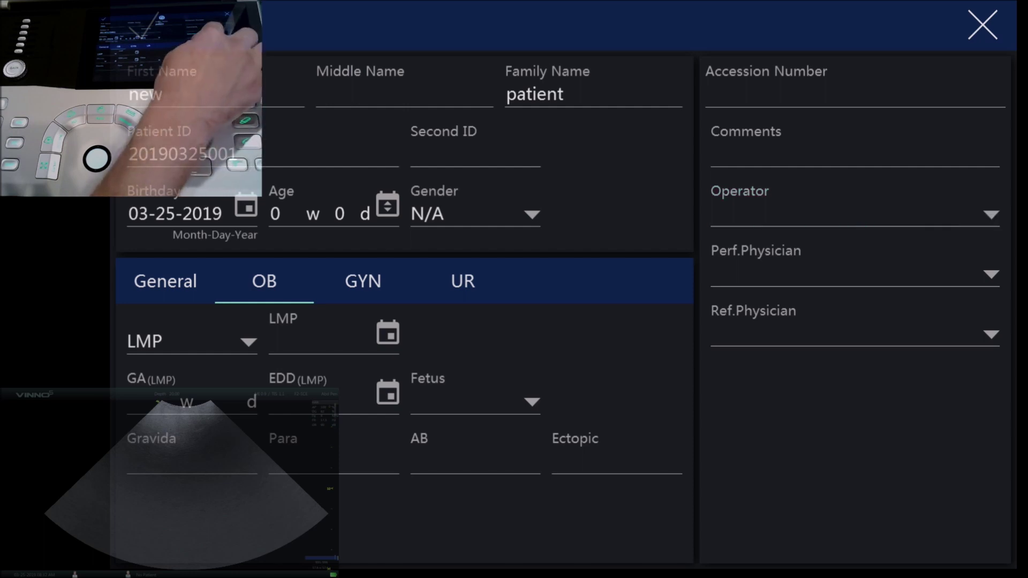
{"action": "key", "text": "Tab"}
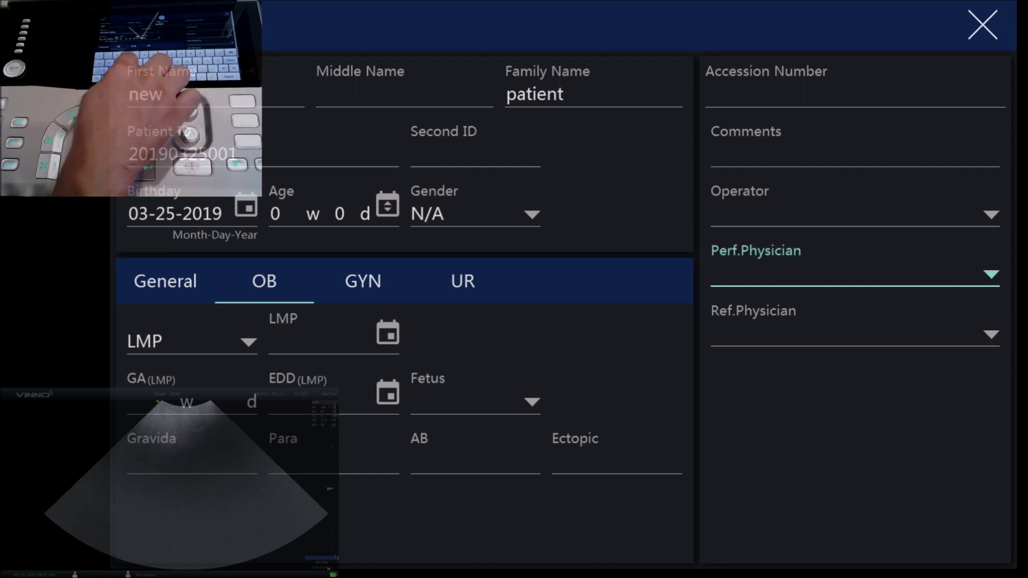
{"action": "type", "text": "dr"}
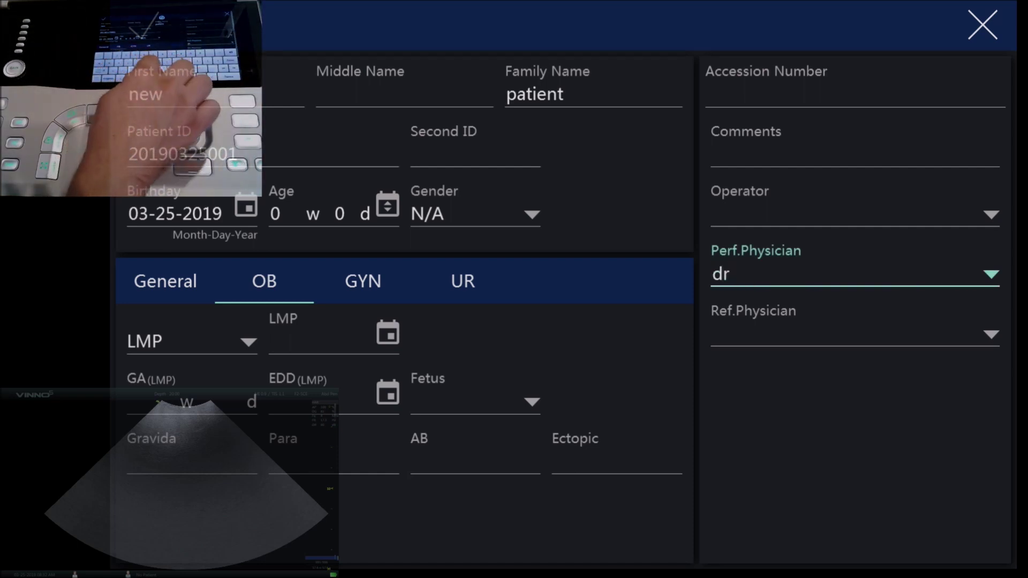
{"action": "key", "text": "Return"}
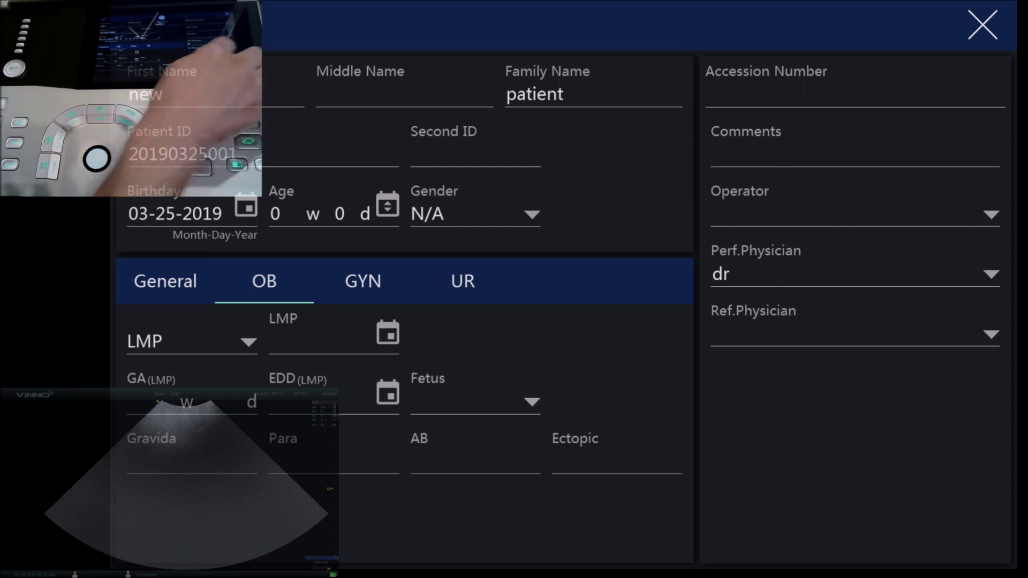
{"action": "key", "text": "Tab"}
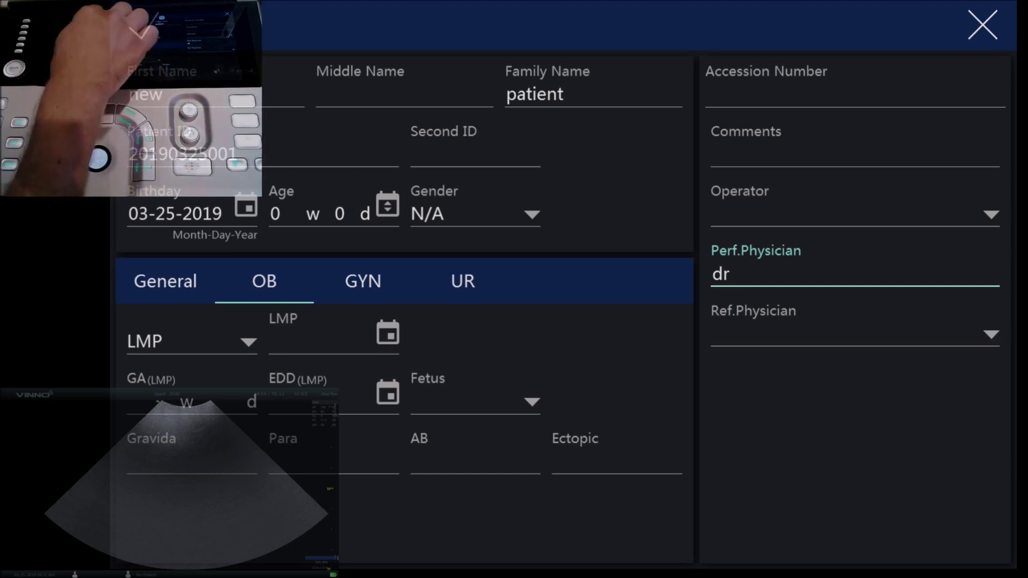
{"action": "key", "text": "Return"}
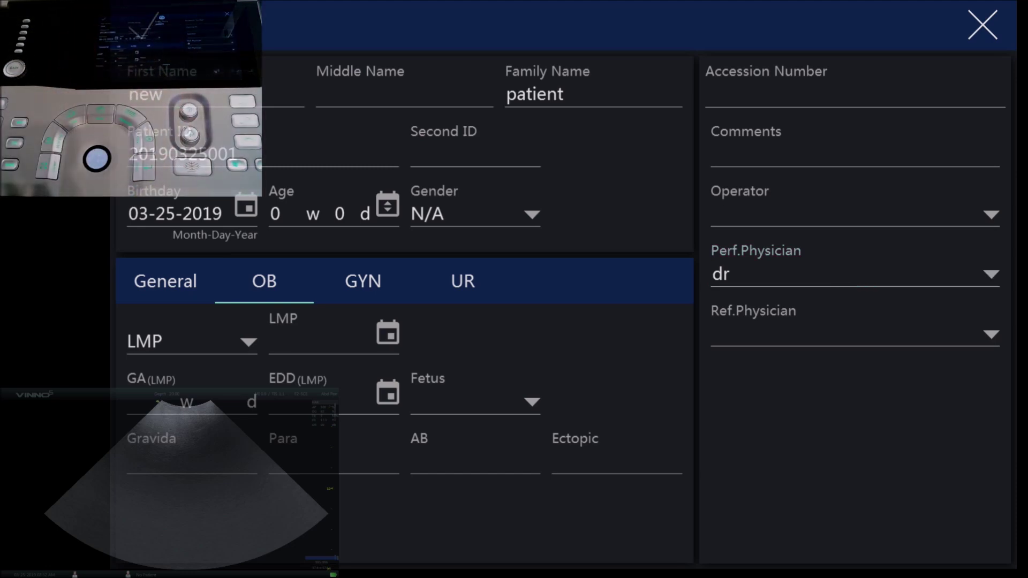